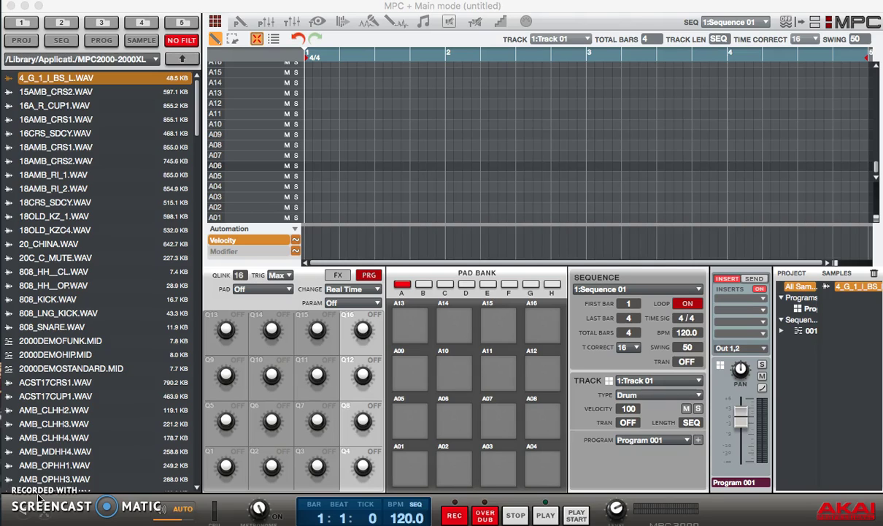
- Pick 808_HH__CL.WAV, then set audio output to Built-in Output and input to Built-in Microphone
click(121, 276)
key(super+comma)
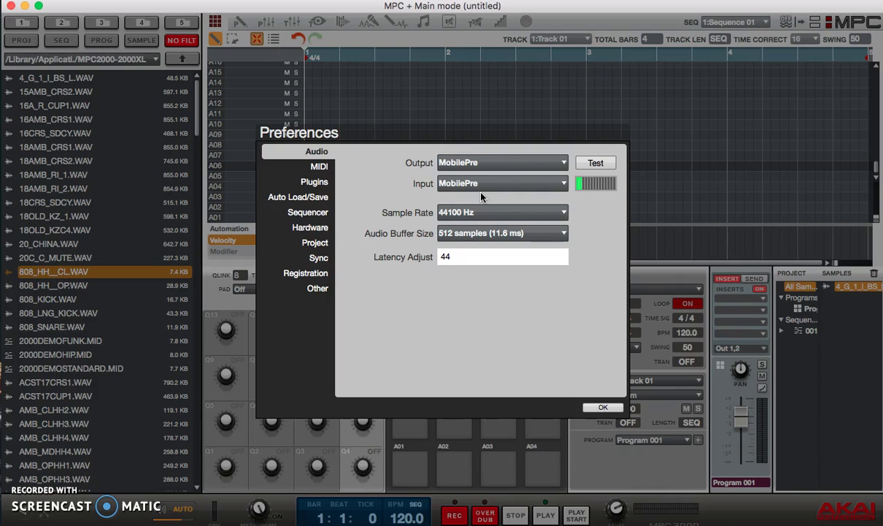
click(503, 158)
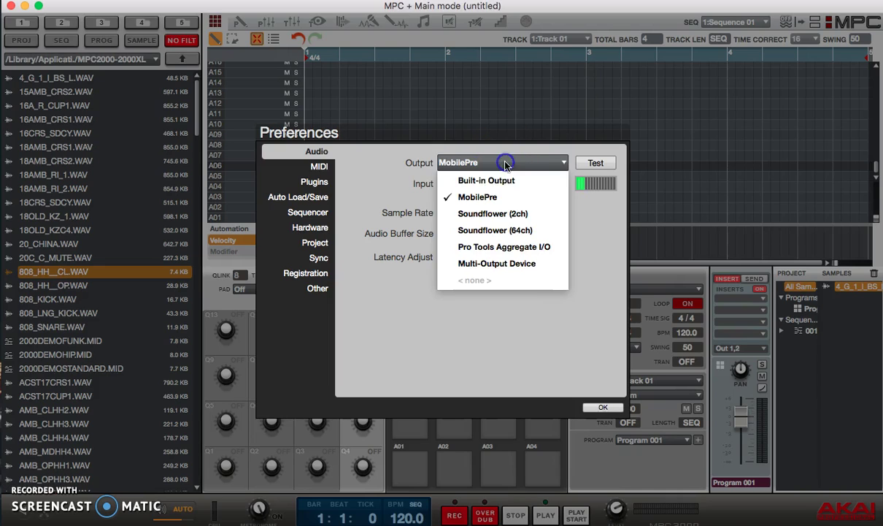
click(504, 180)
click(503, 183)
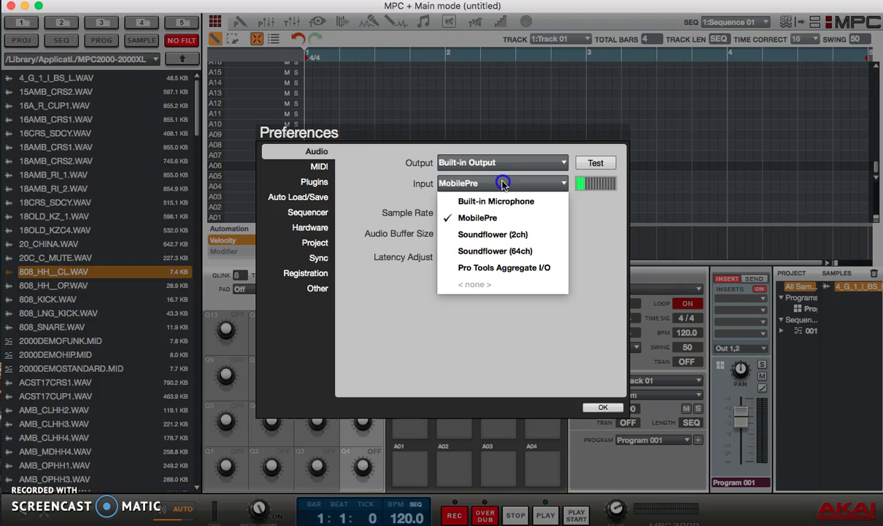
click(490, 201)
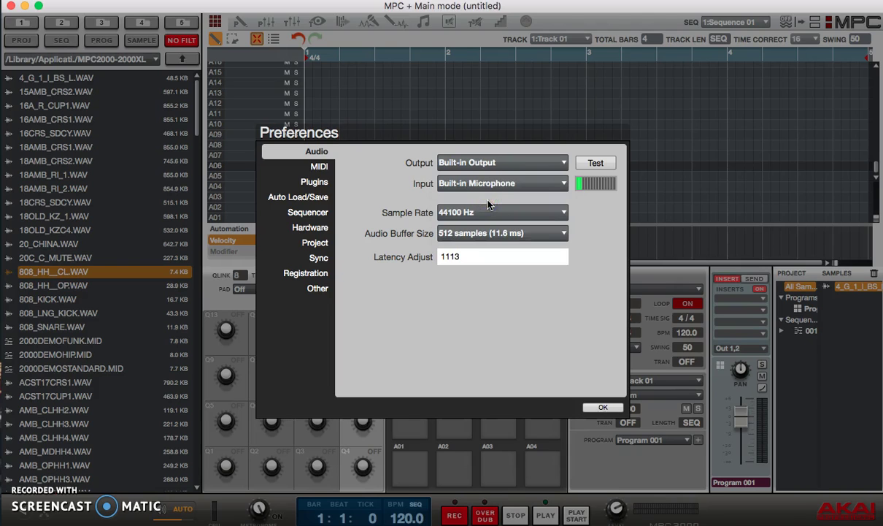
click(595, 407)
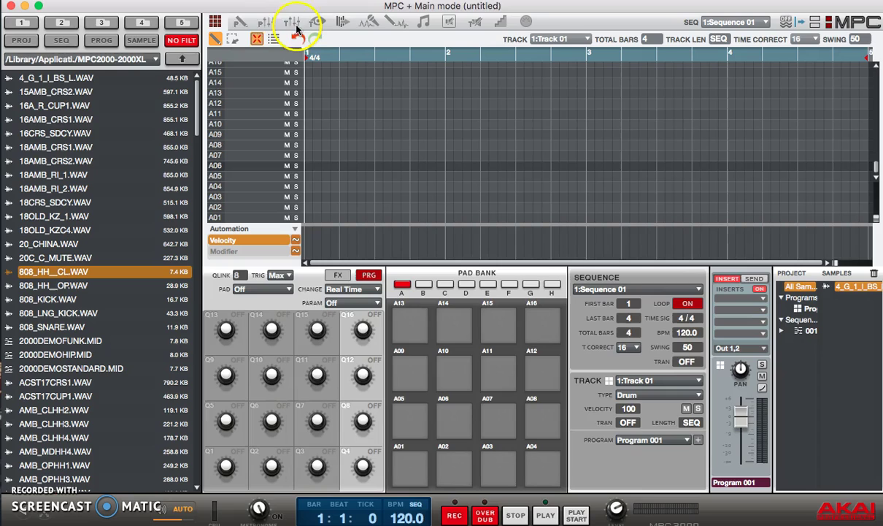
- Assign 4_G_1_I_BS_L as layer 1's sample on pad A06 and adjust its level
click(243, 22)
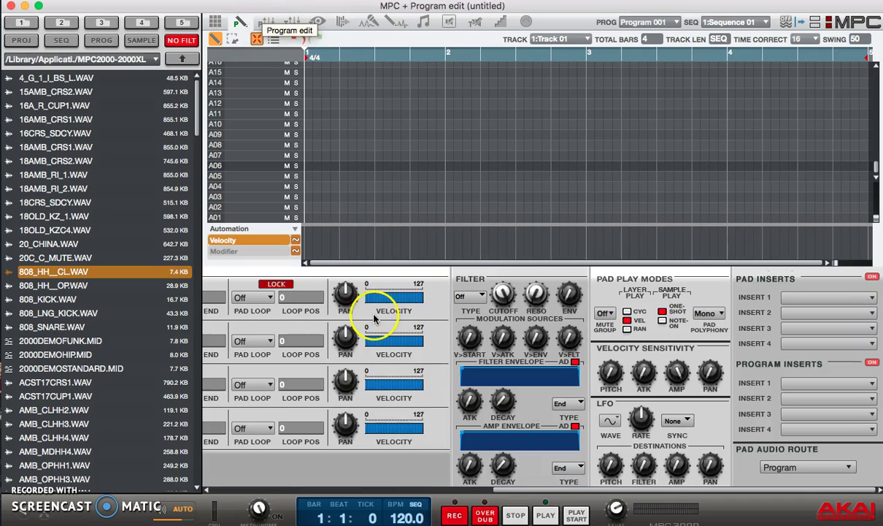
click(363, 485)
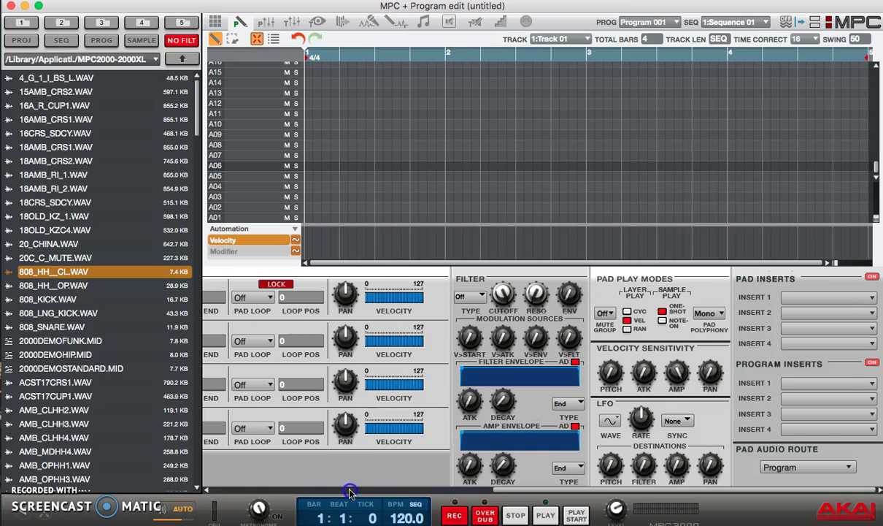
click(422, 299)
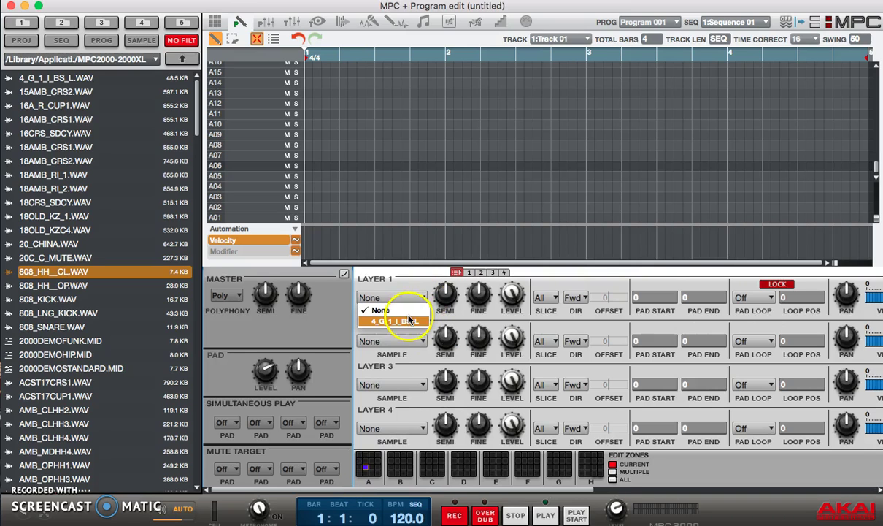
click(409, 320)
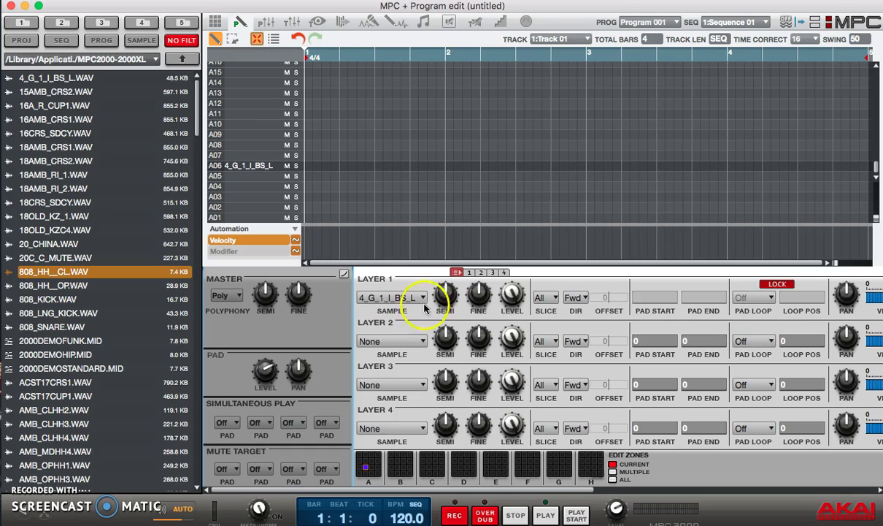
click(454, 296)
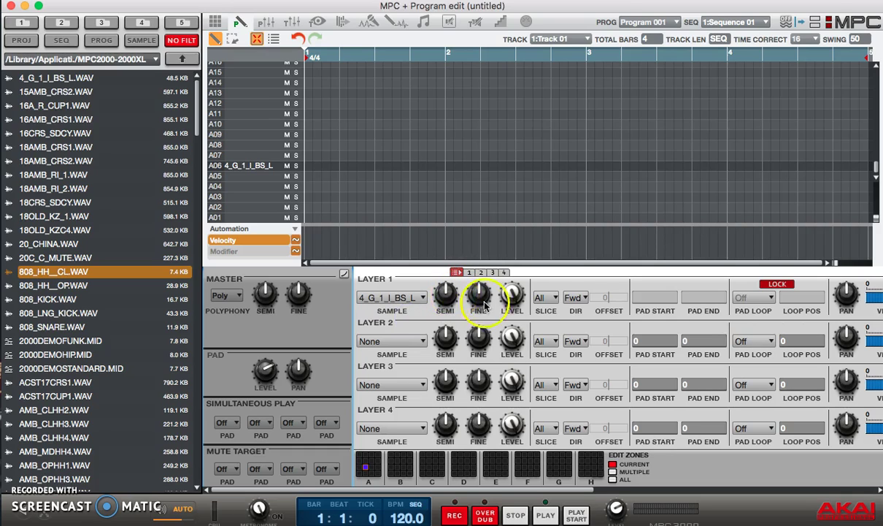
click(508, 299)
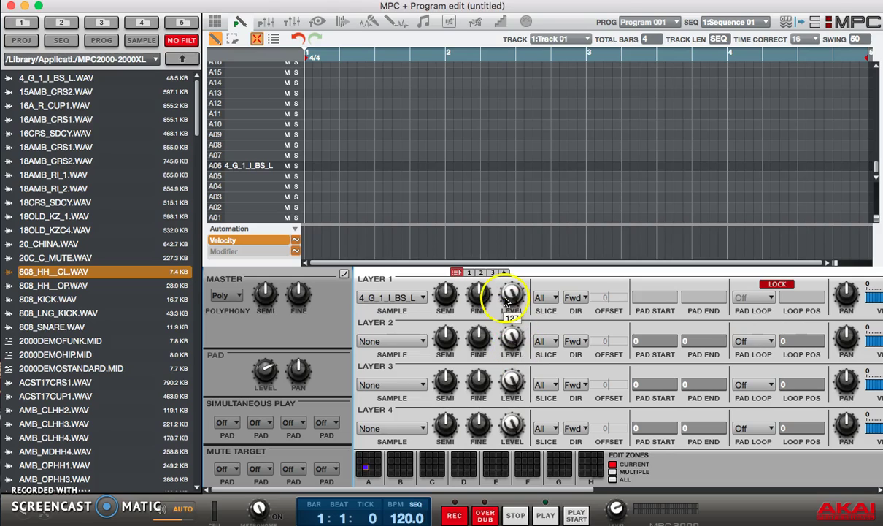
mouse_move(508, 301)
mouse_down()
mouse_move(509, 336)
mouse_move(507, 306)
mouse_move(493, 291)
mouse_up()
- Set layer 1 to reverse playback with Edit Zones on All, then show the Pad mixer
click(550, 299)
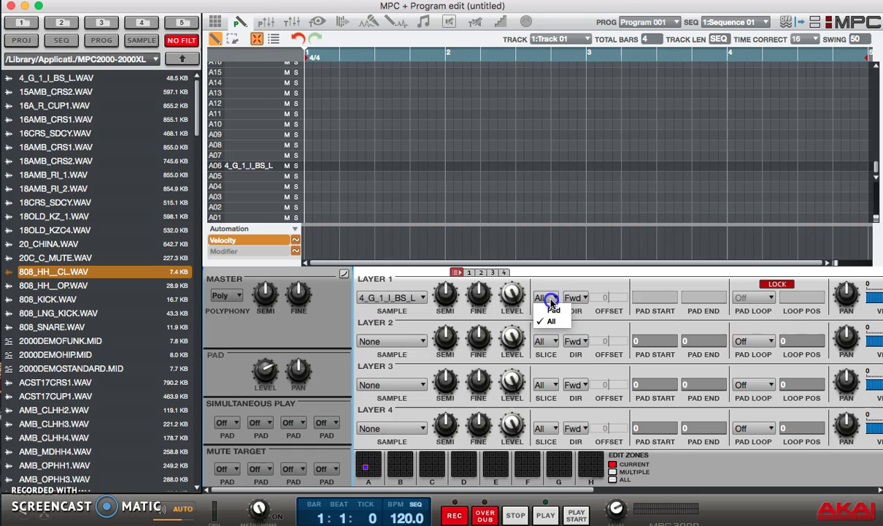
click(551, 320)
click(545, 299)
click(567, 294)
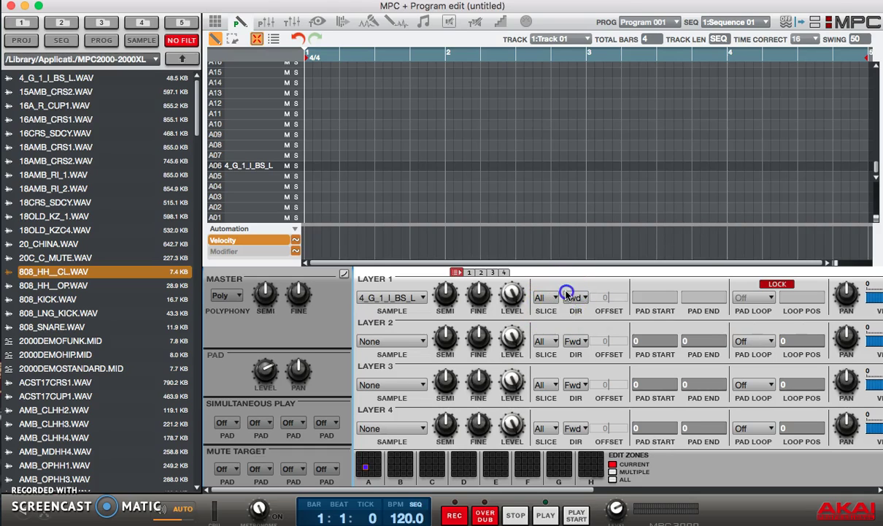
click(571, 319)
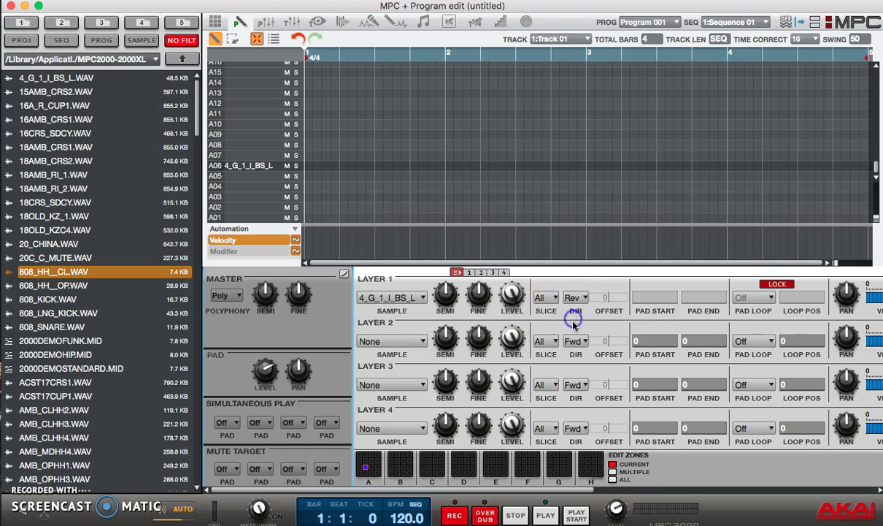
click(613, 480)
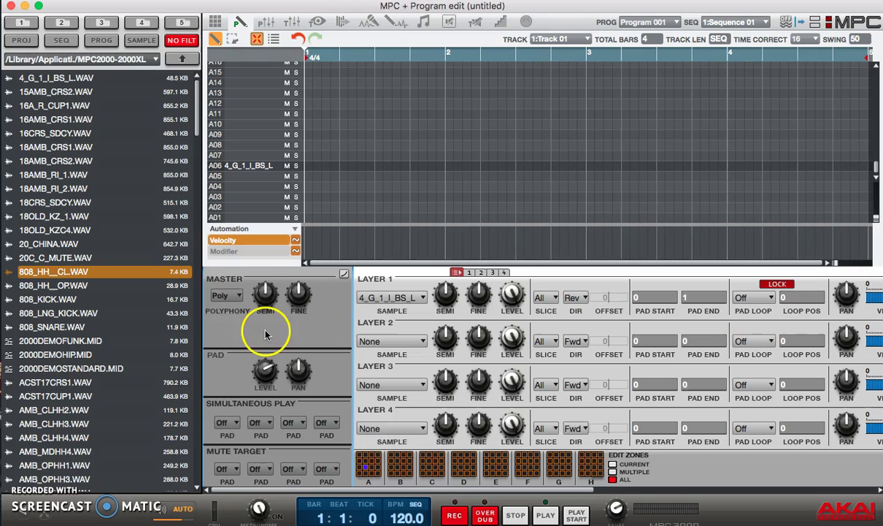
click(262, 24)
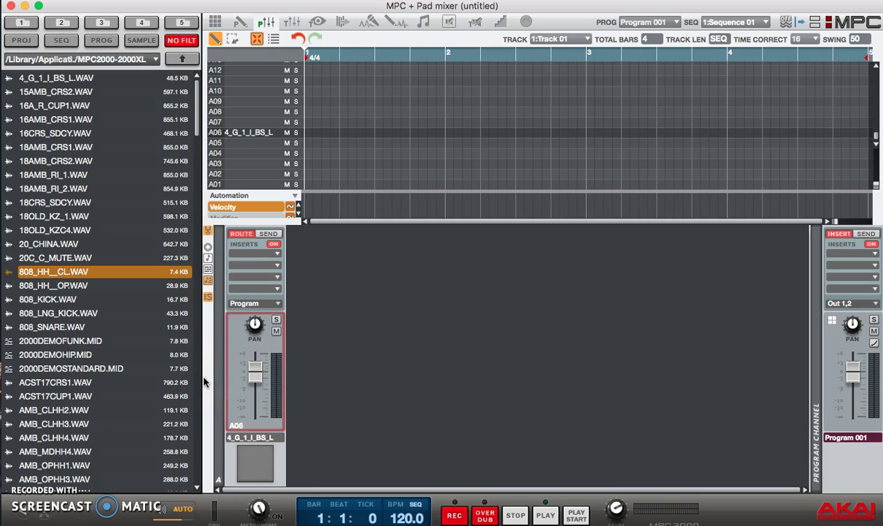
- Insert the MPC3000 vintage effect as pad A06's first insert
click(267, 381)
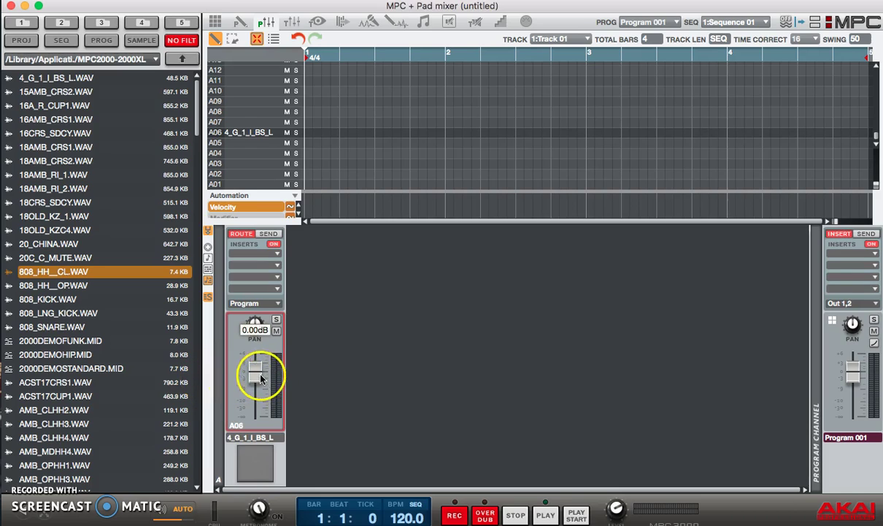
click(276, 252)
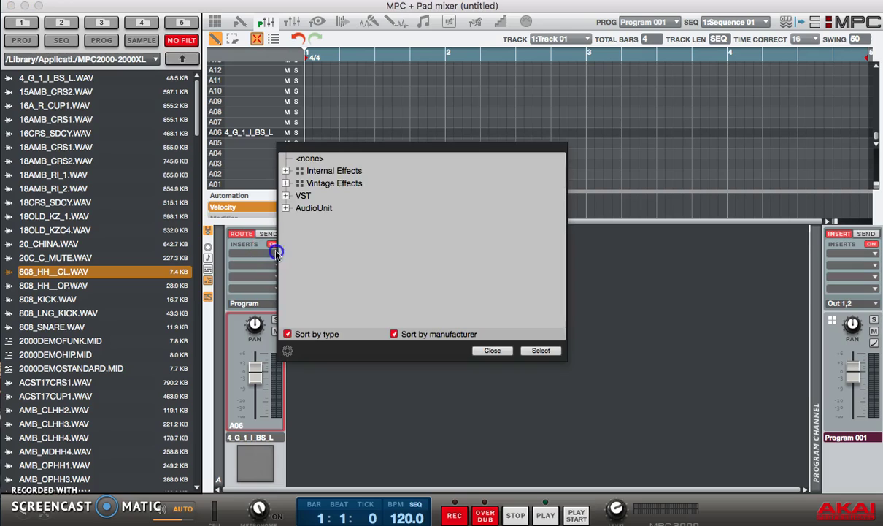
click(286, 183)
click(298, 196)
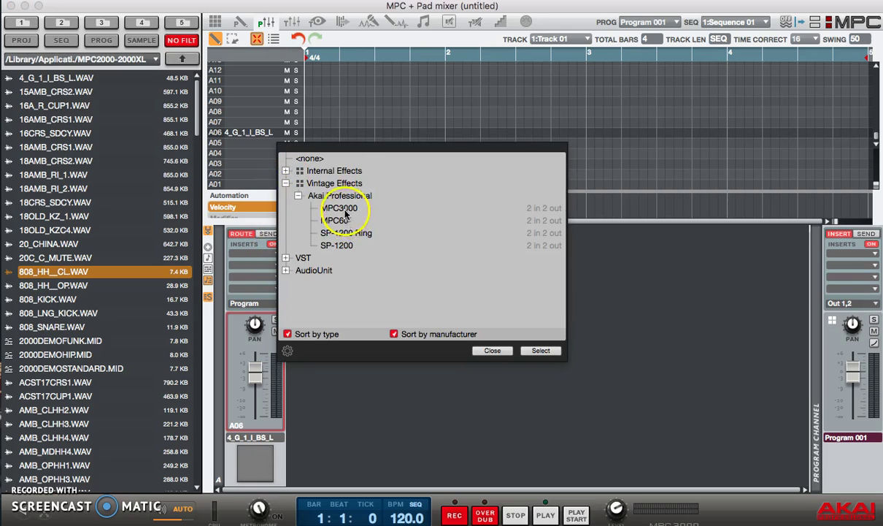
double_click(321, 209)
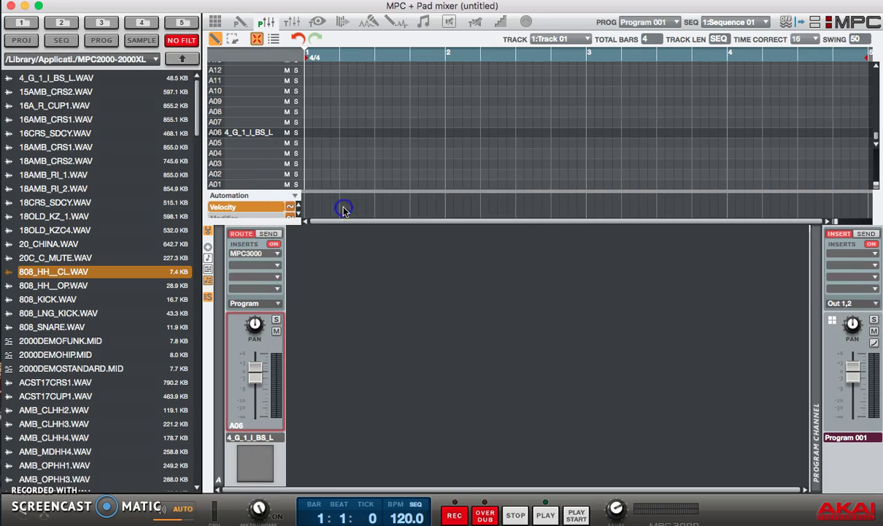
- Add Native Instruments Driver as A06's second insert, bypass it, and switch to Track mixer
click(274, 264)
click(284, 222)
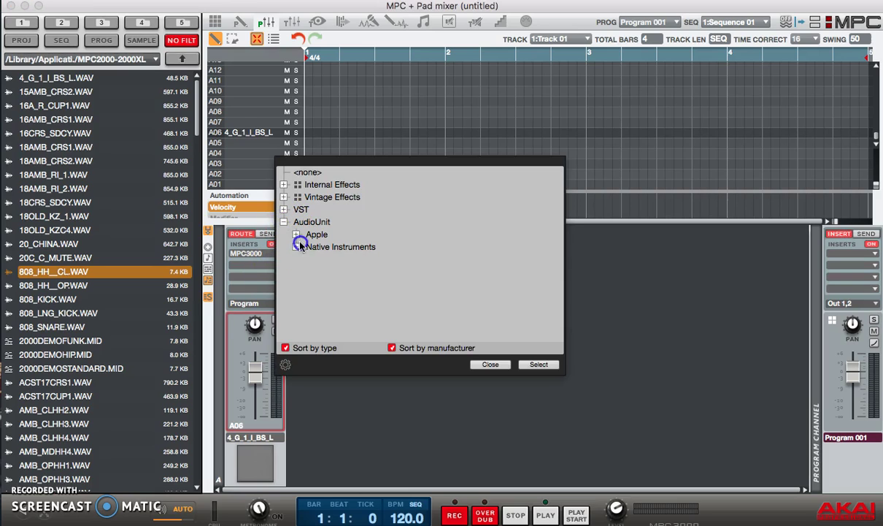
click(296, 246)
double_click(330, 272)
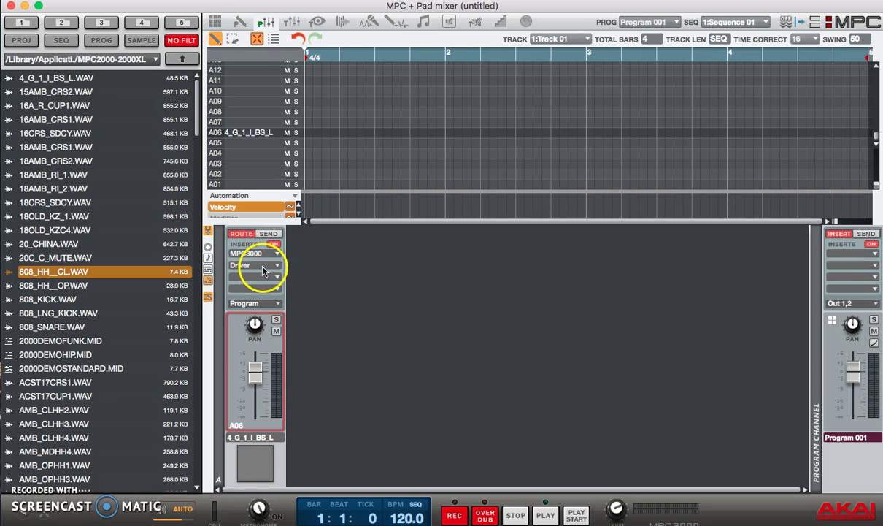
click(262, 269)
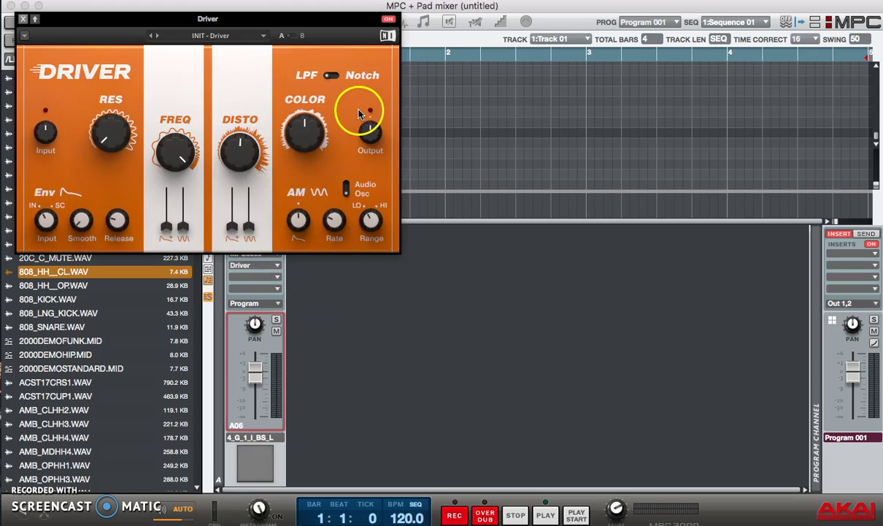
click(388, 18)
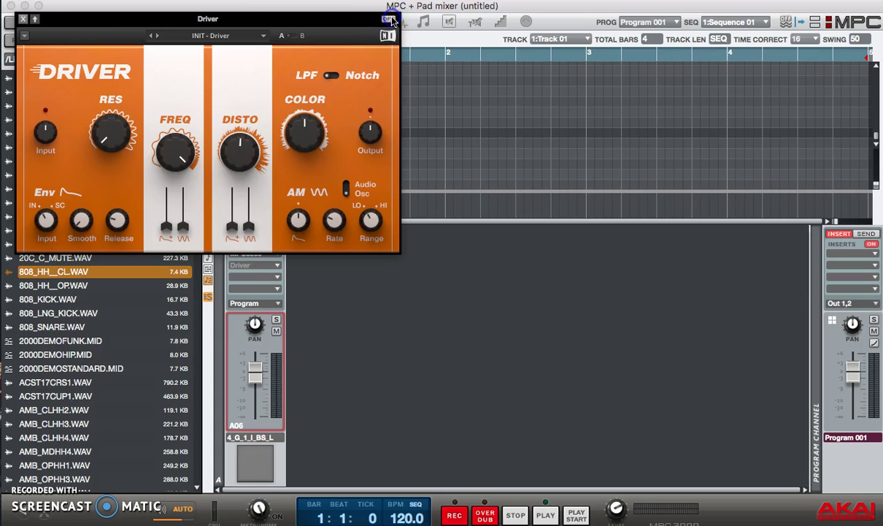
click(23, 19)
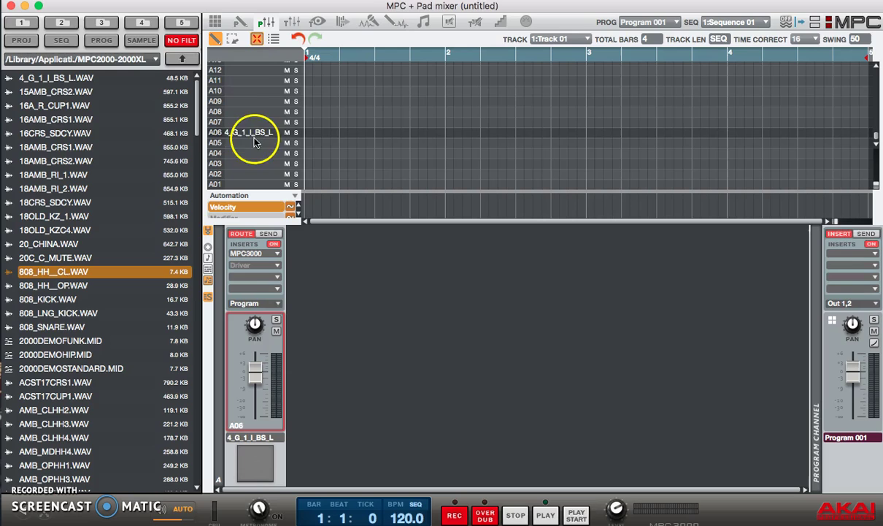
click(292, 22)
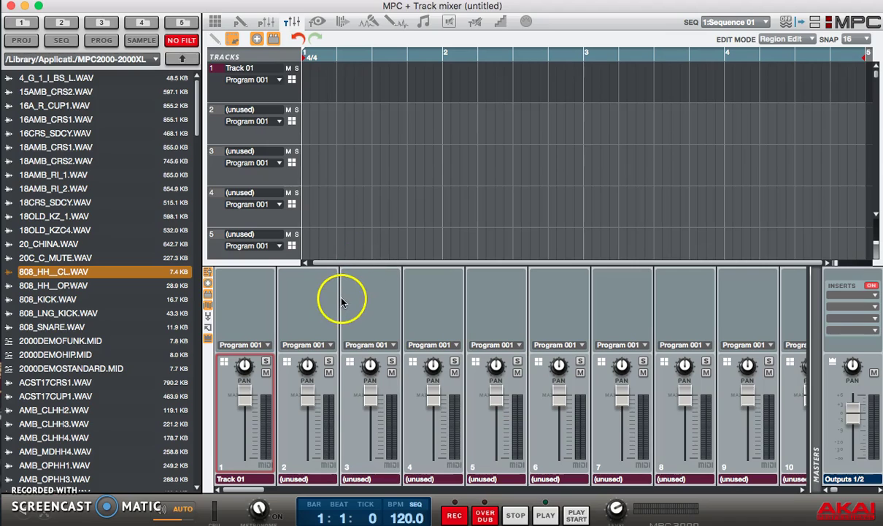
- Go from Track view through Next sequence to the Sample record page
click(314, 22)
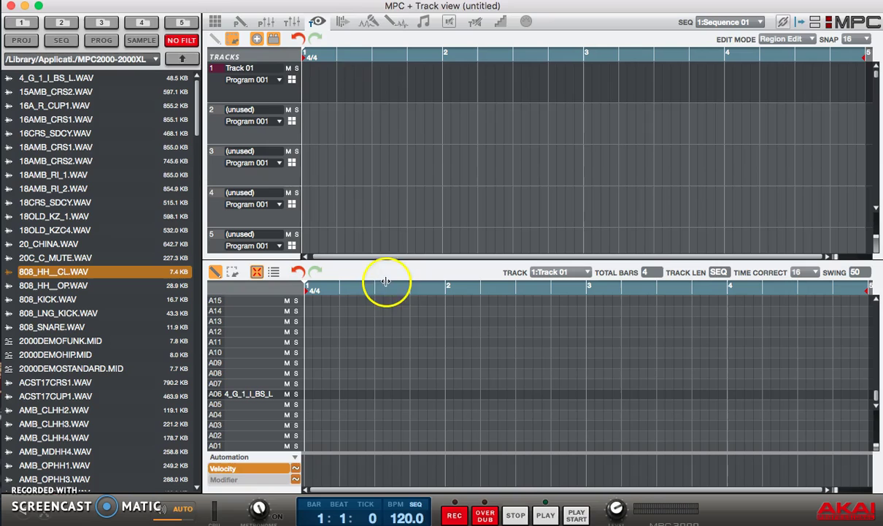
click(343, 22)
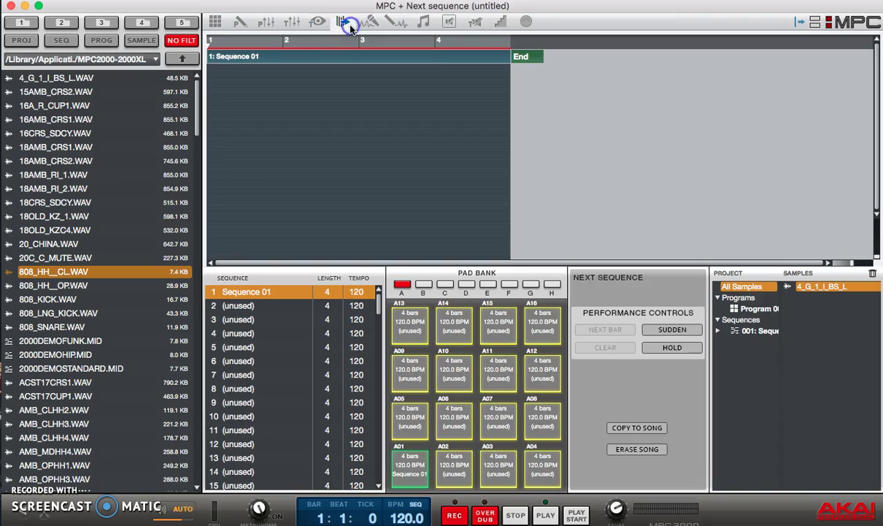
click(366, 24)
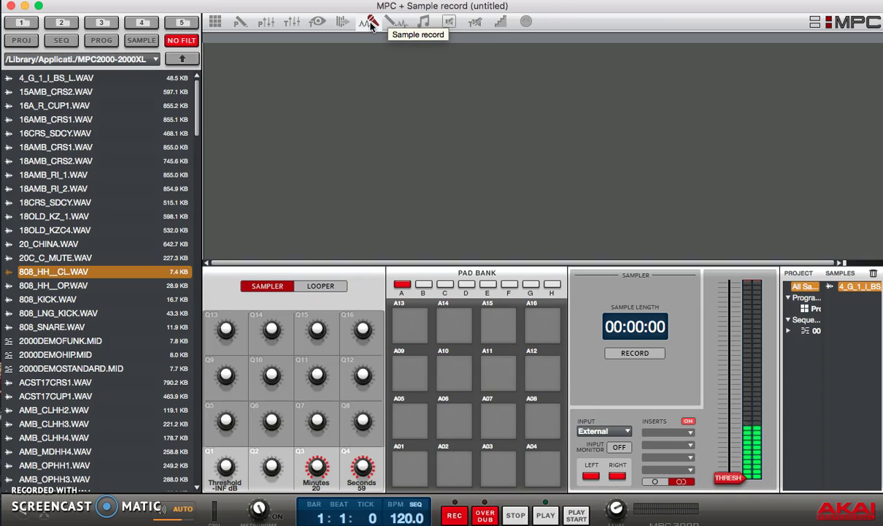
- Load MPC60 from Vintage Effects > Akai Professional into the first input insert slot
click(691, 434)
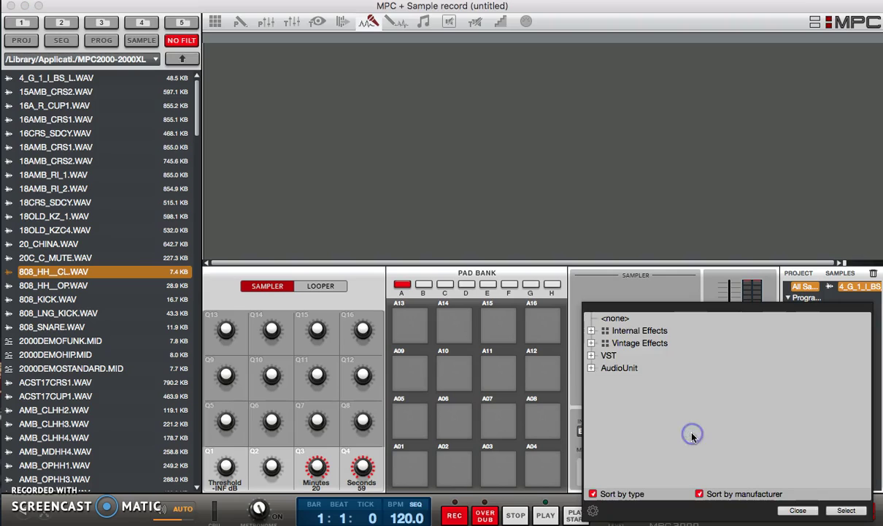
click(591, 343)
click(603, 356)
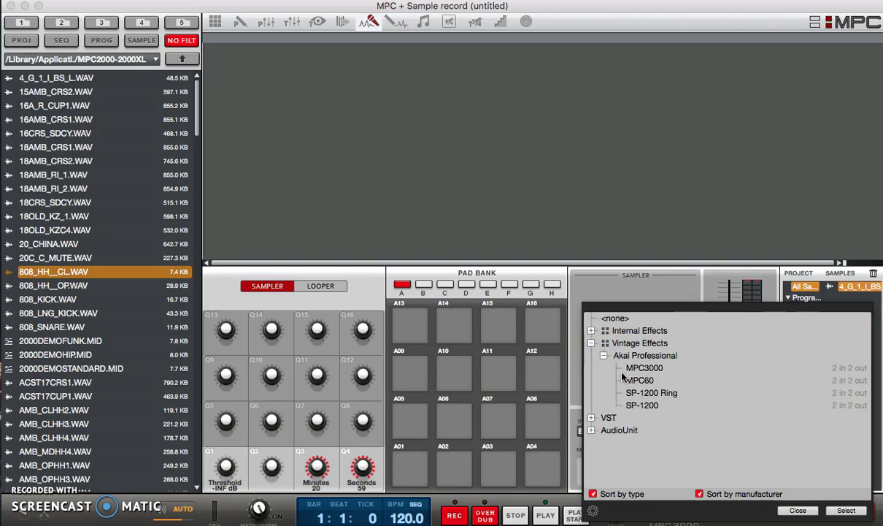
double_click(629, 381)
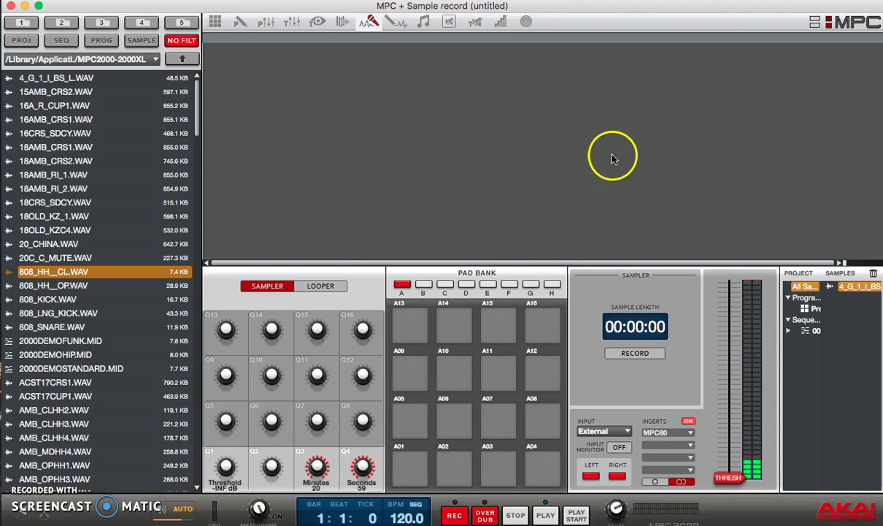
- Open Sample edit and audition the sample with Play Loop
click(396, 23)
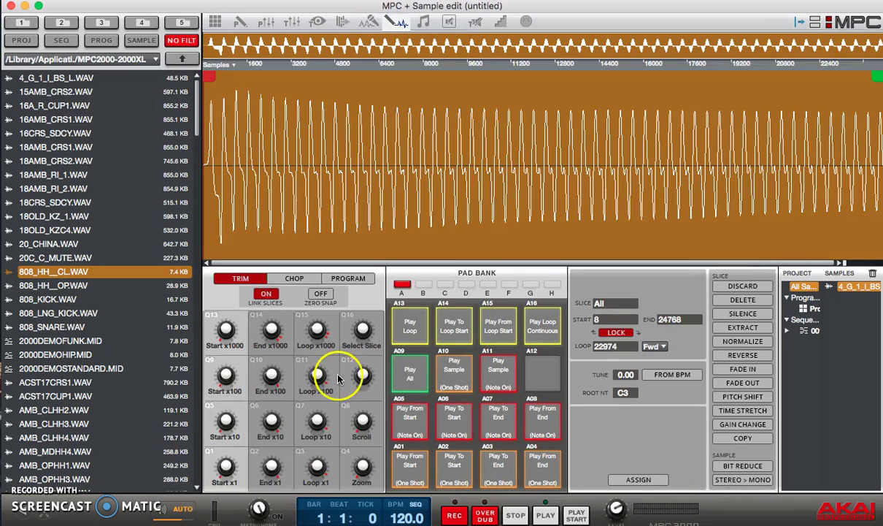
click(406, 333)
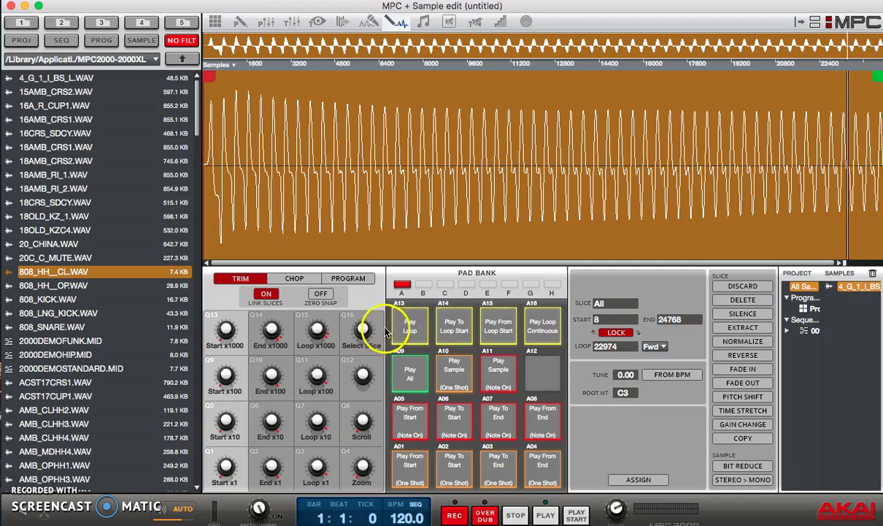
click(426, 337)
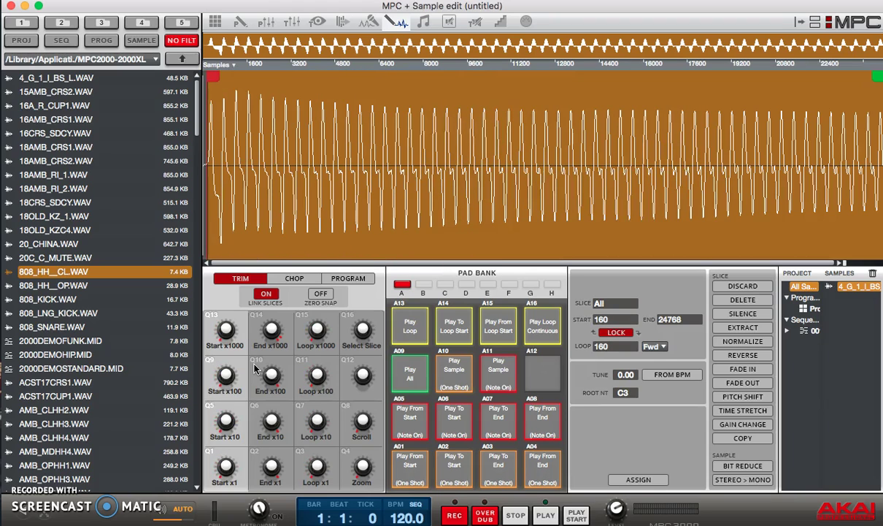
- Move the sample start point back to 0, cancel a Fade Out, and return to Main mode
click(229, 351)
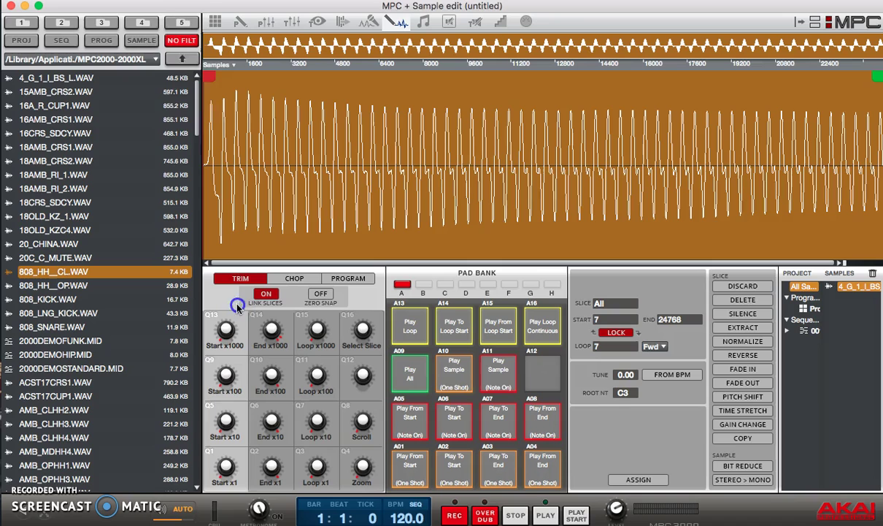
click(201, 59)
mouse_move(213, 73)
mouse_down()
mouse_move(321, 94)
mouse_move(611, 50)
mouse_move(208, 73)
mouse_up()
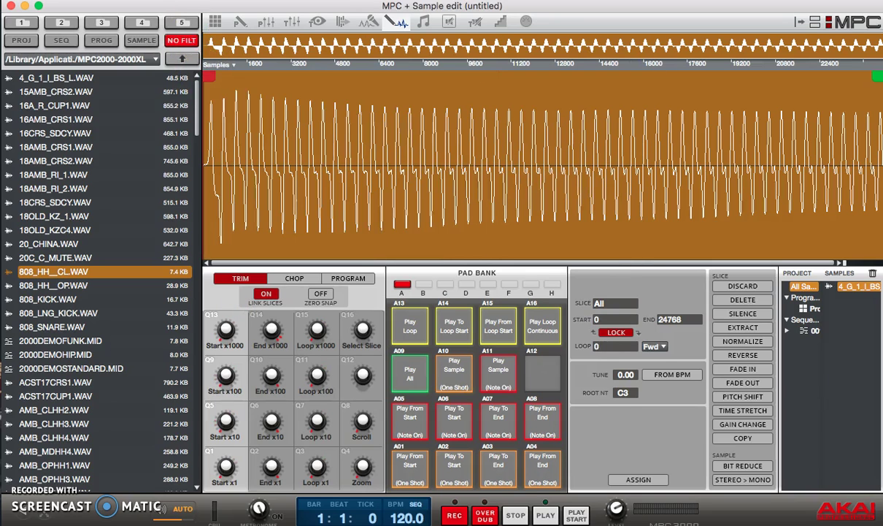
click(743, 383)
click(487, 331)
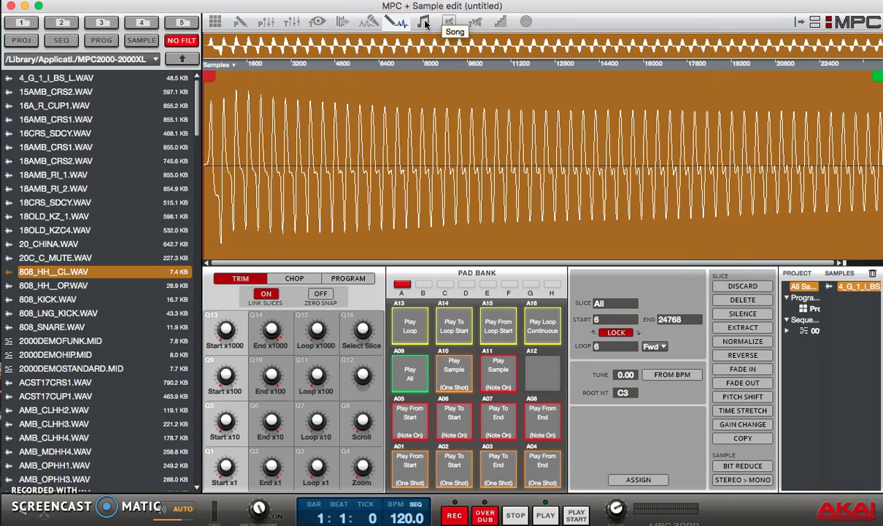
click(215, 22)
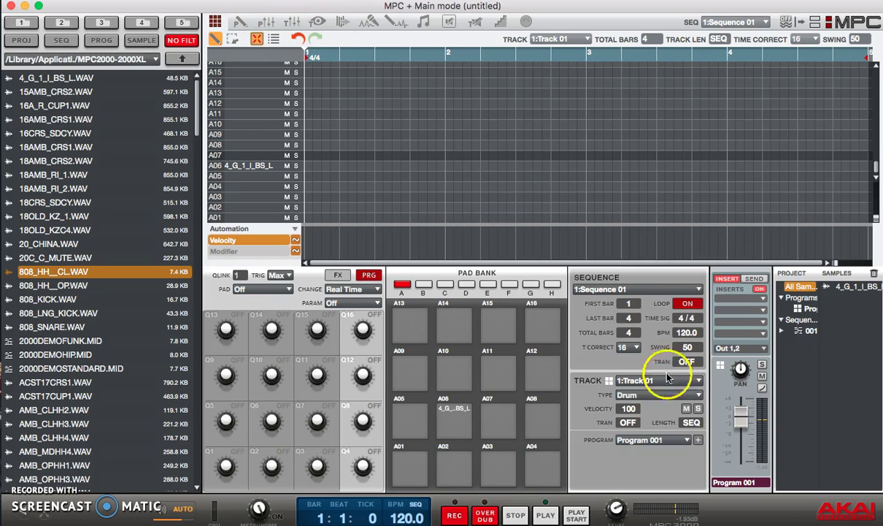
- In Song mode, add Sequence 01 and sequences 2–4 as four steps, then return to Main
click(697, 290)
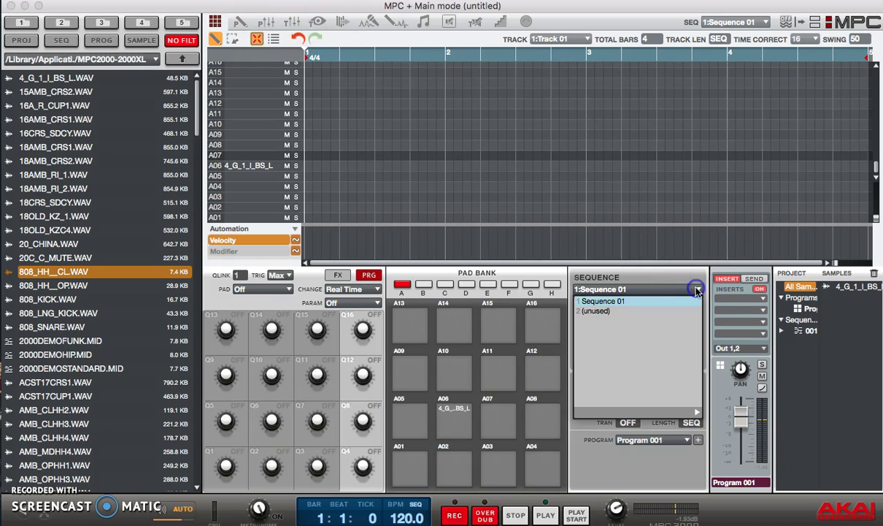
click(421, 22)
drag(408, 470, 307, 394)
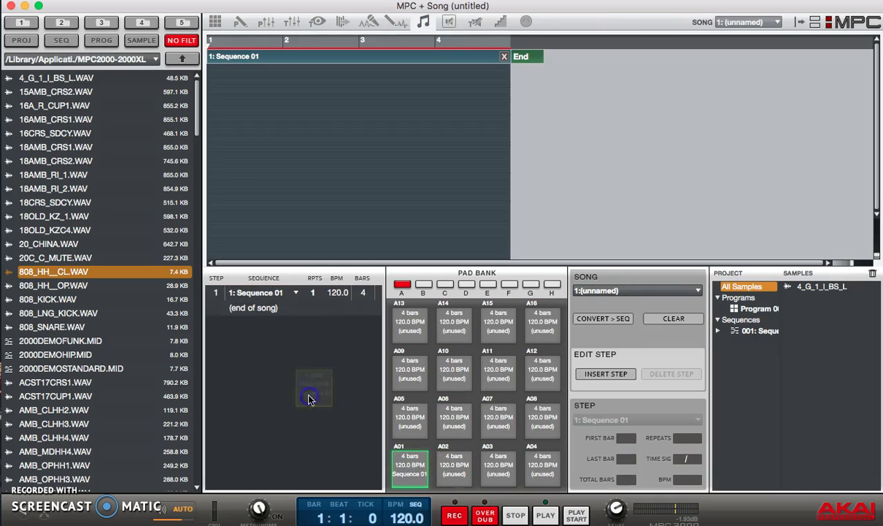
drag(447, 471, 351, 371)
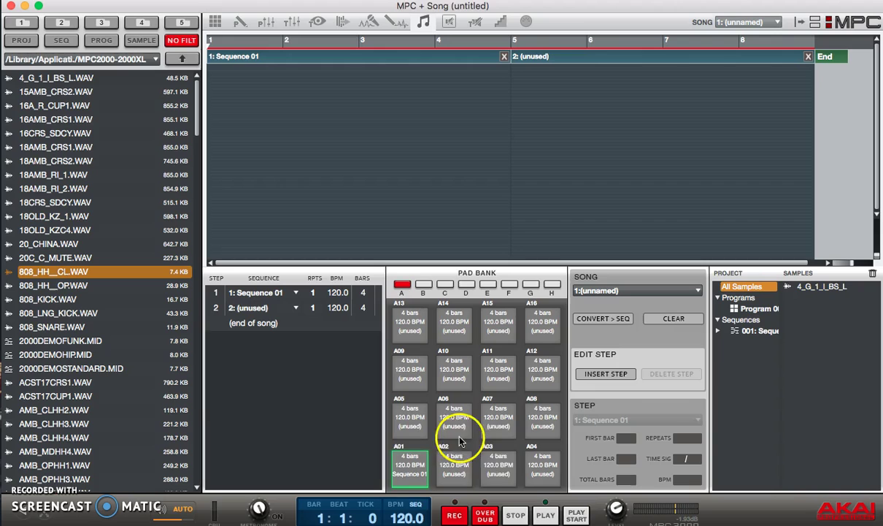
drag(484, 460, 353, 422)
drag(522, 460, 354, 438)
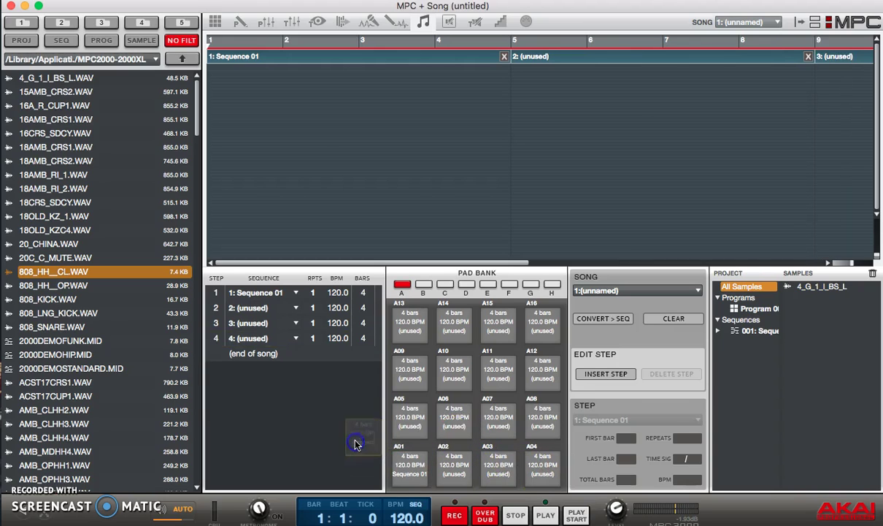
click(216, 22)
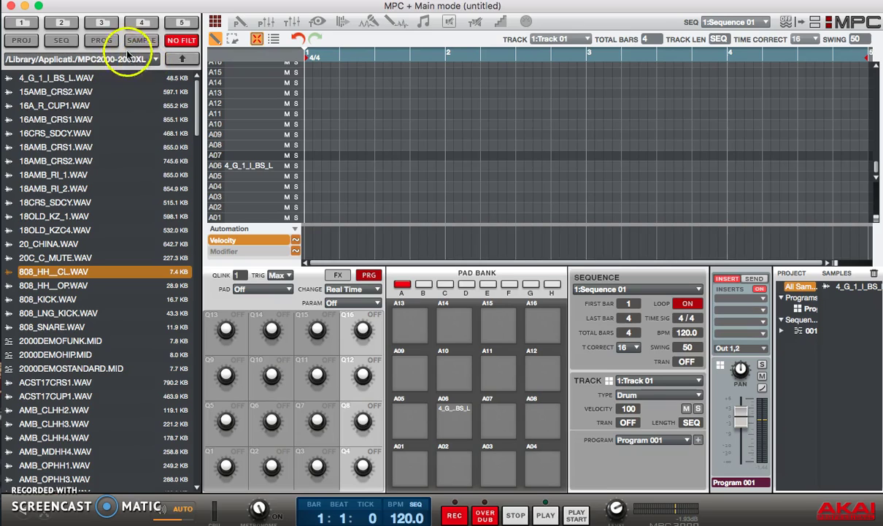
- Browse to MPC Drum Content > Legacy MPC > MPC60 in the browser
click(182, 23)
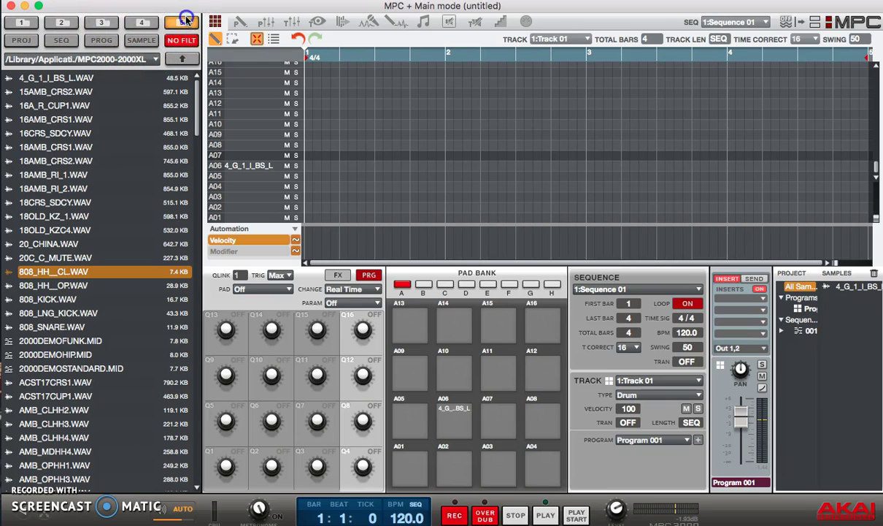
click(155, 59)
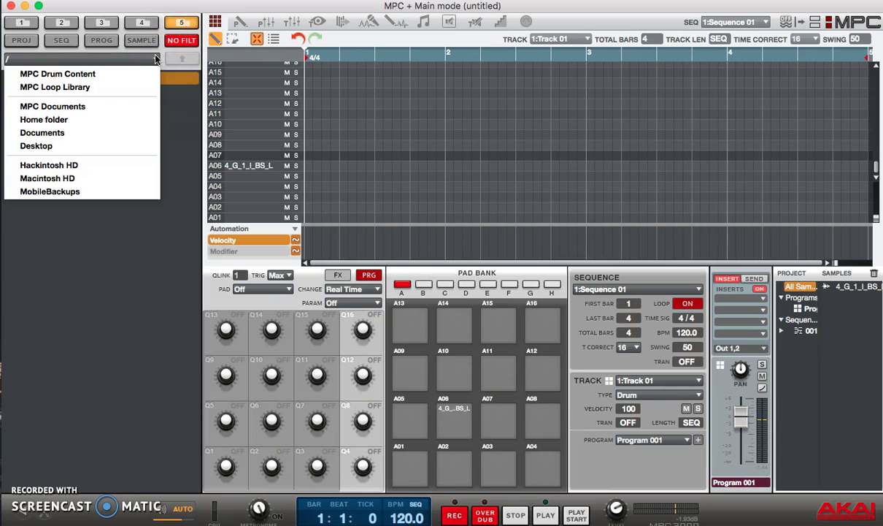
click(77, 73)
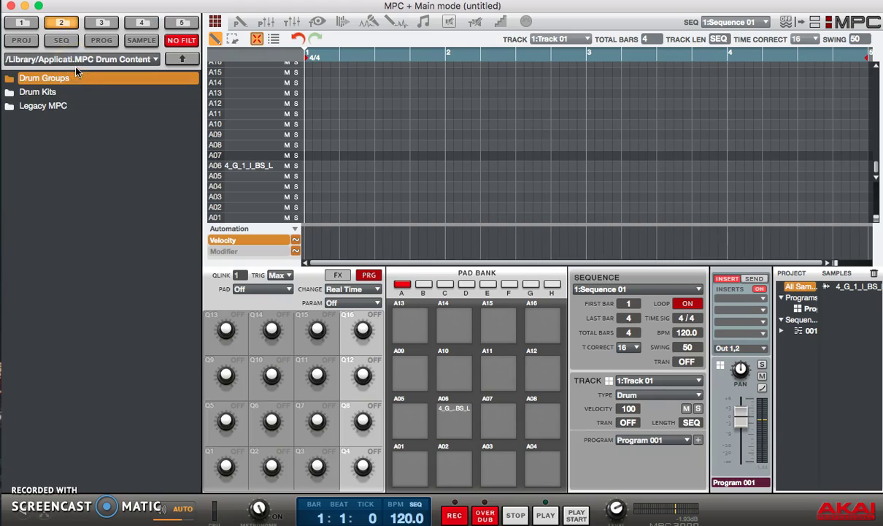
key(Down)
key(Down)
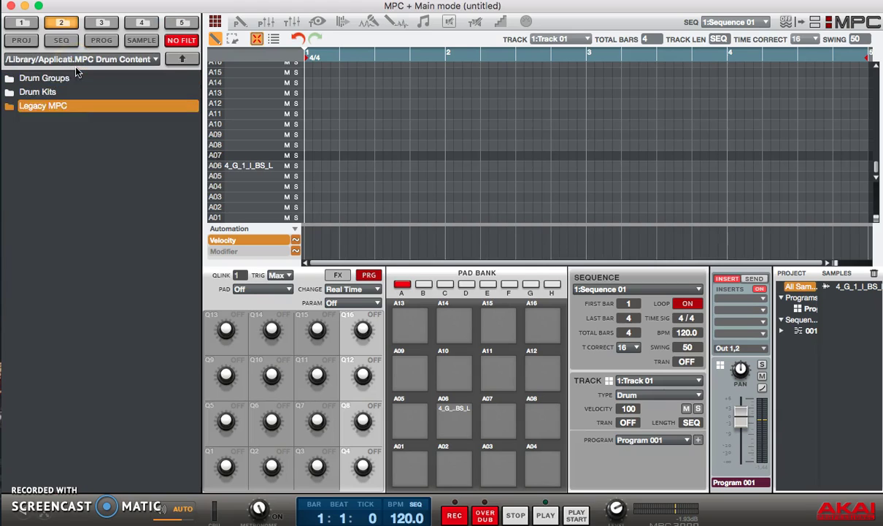
key(Return)
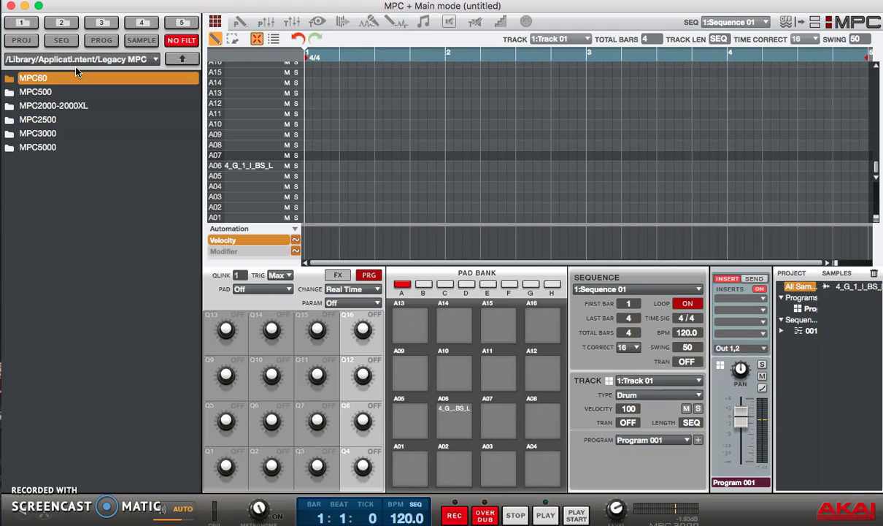
key(Return)
- Load 63_SNARE.WAV from the MPC60 folder onto pad A02
key(Down)
key(Down)
key(Down)
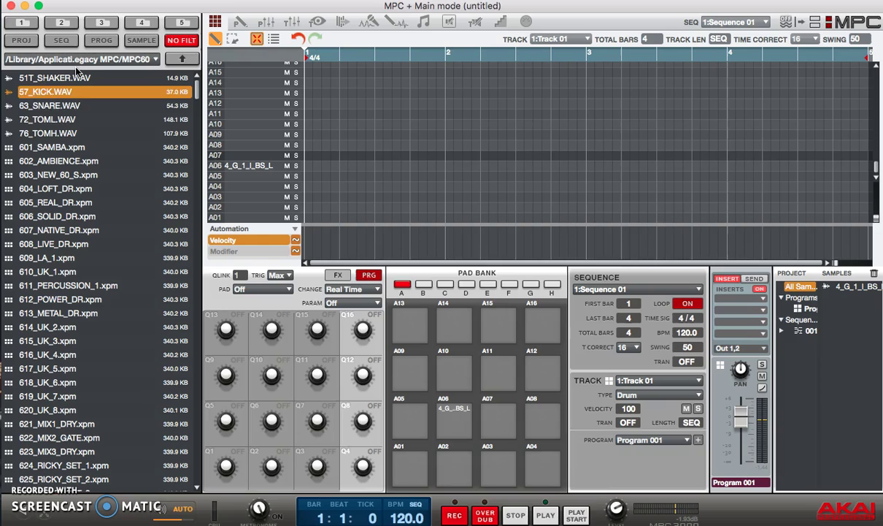
key(Down)
key(Up)
key(Up)
click(50, 110)
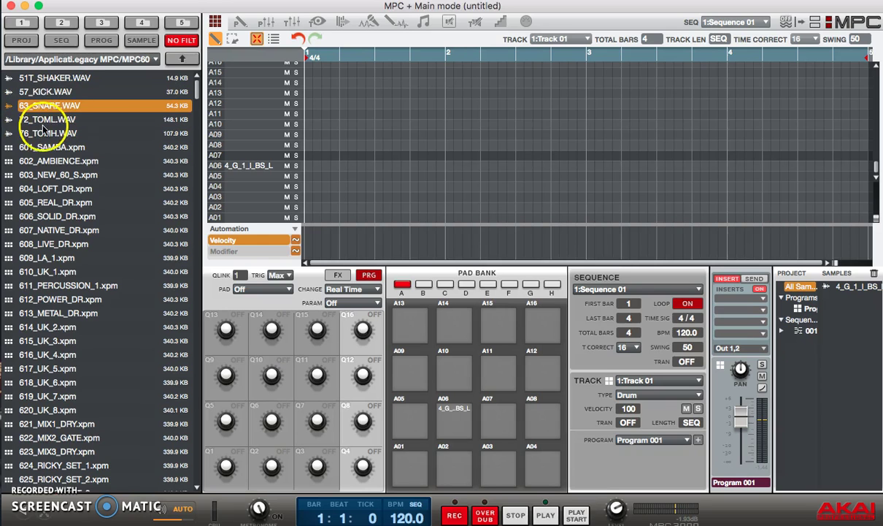
drag(50, 114, 454, 458)
click(32, 207)
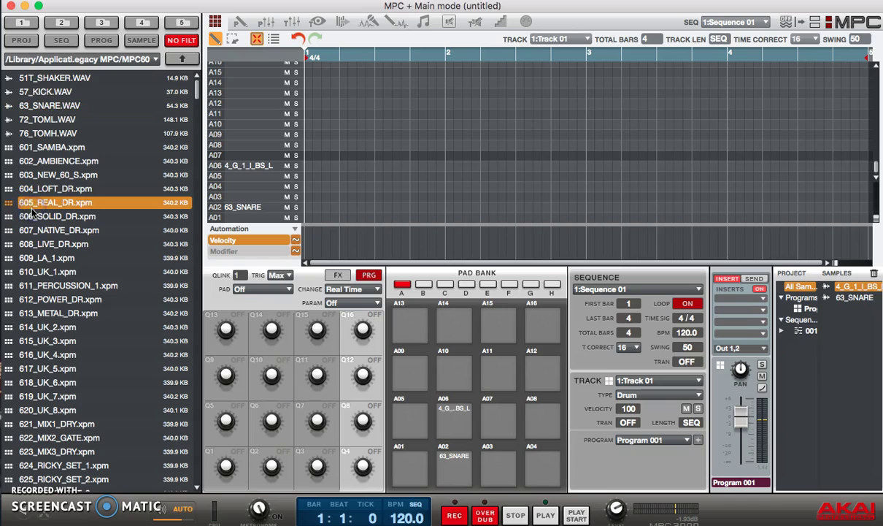
- Drag 605_REAL_DR.xpm onto the pads, then select 51T_SHAKER.WAV and 608_LIVE_DR.xpm in the browser
drag(33, 210, 412, 467)
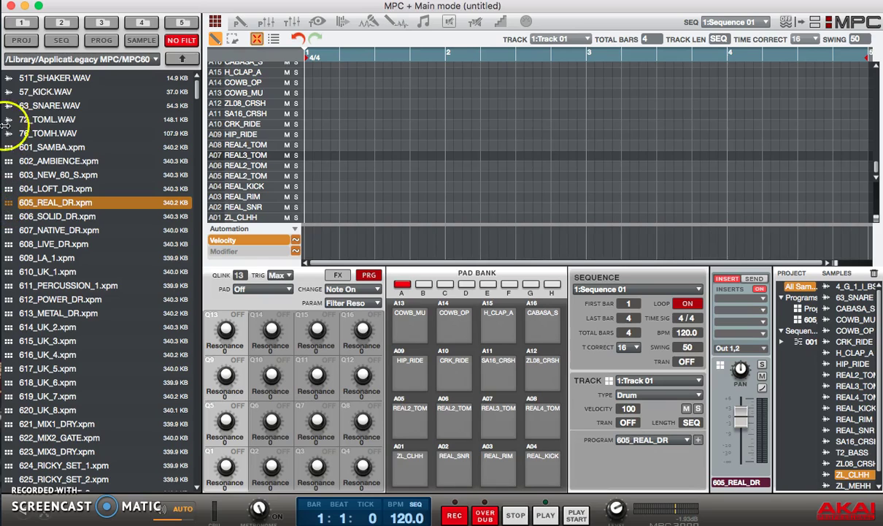
click(16, 77)
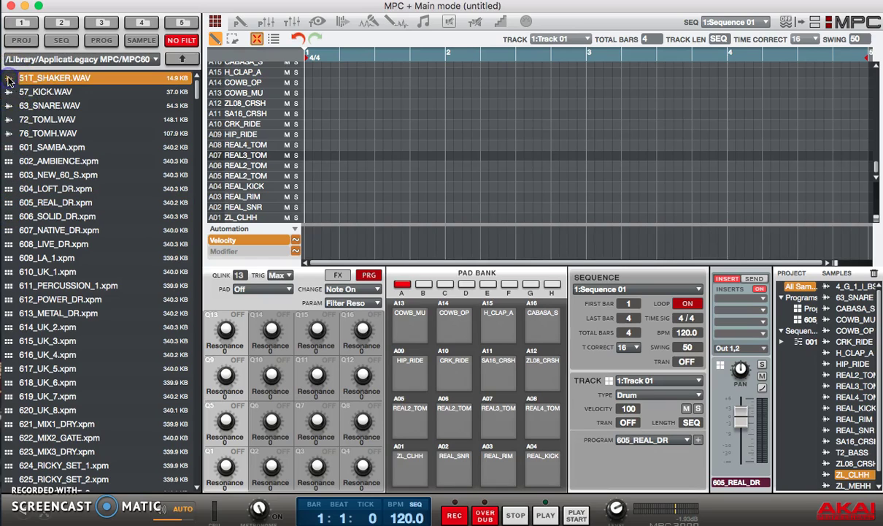
click(8, 247)
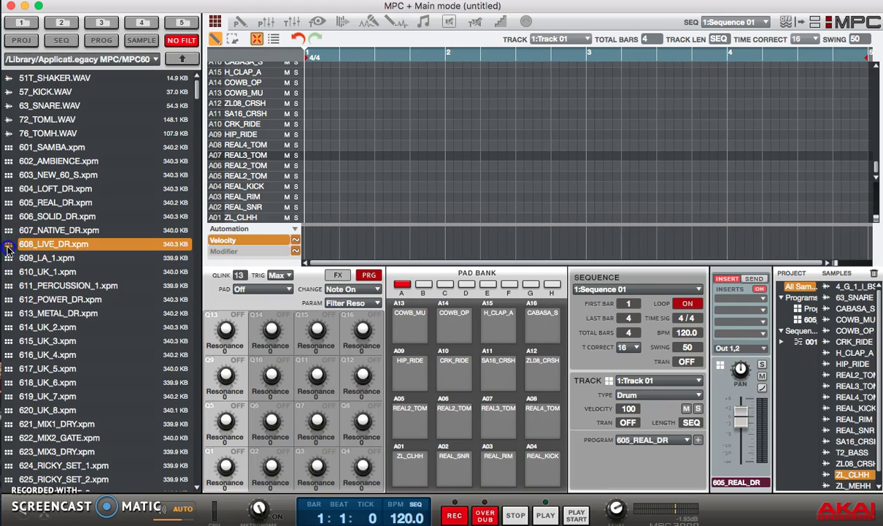
click(10, 78)
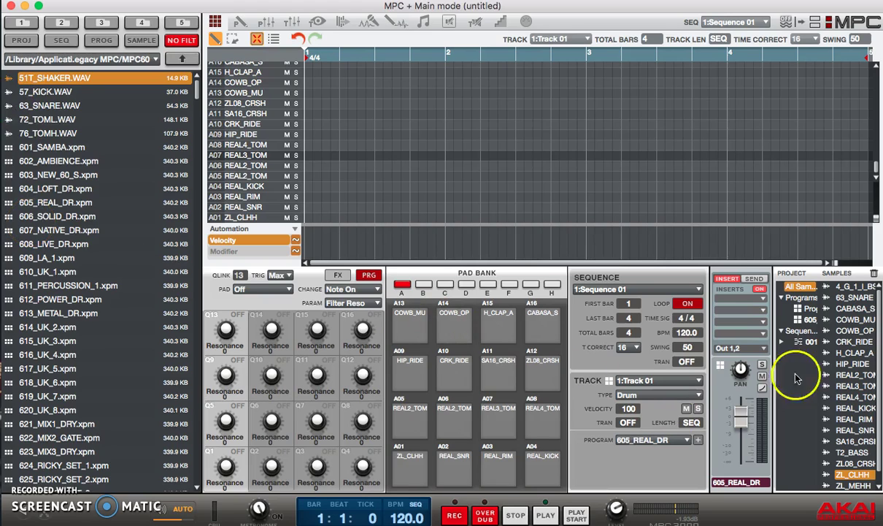
- Select Sequence 001, switch Track 01 to Program 001, then create a new empty Program 002
click(809, 308)
click(809, 319)
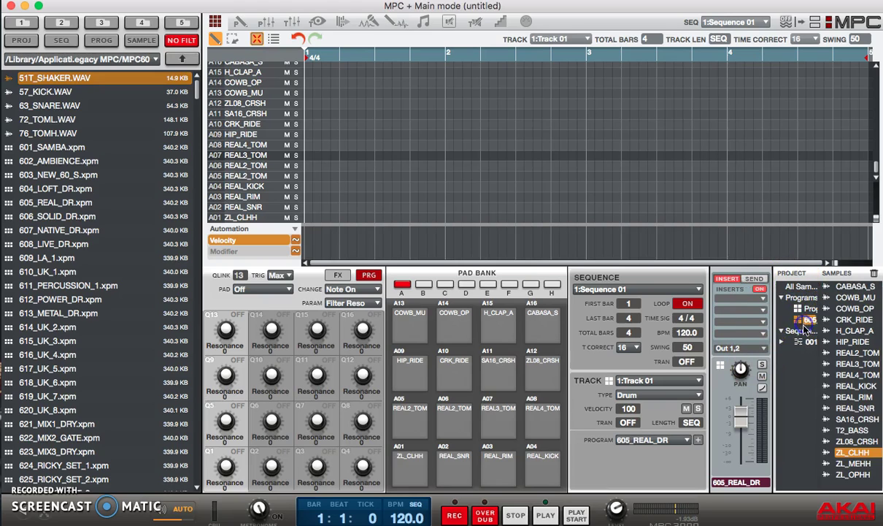
click(803, 348)
click(807, 341)
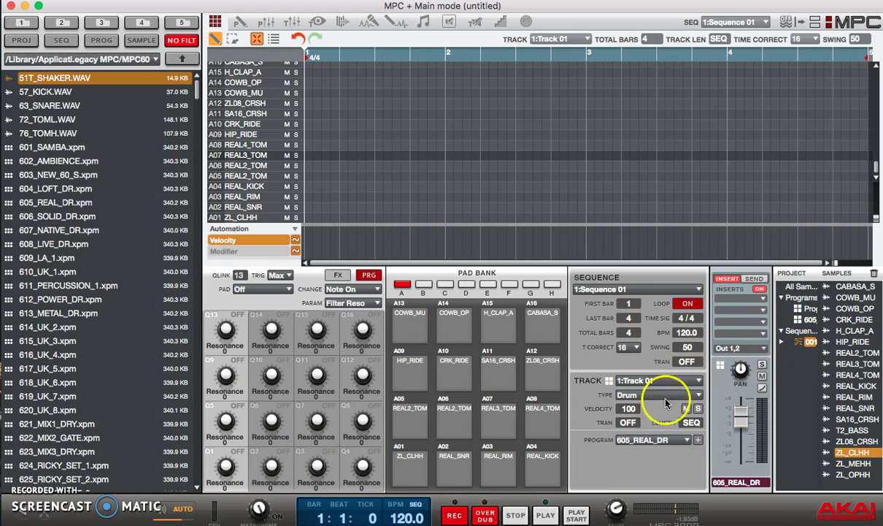
click(687, 440)
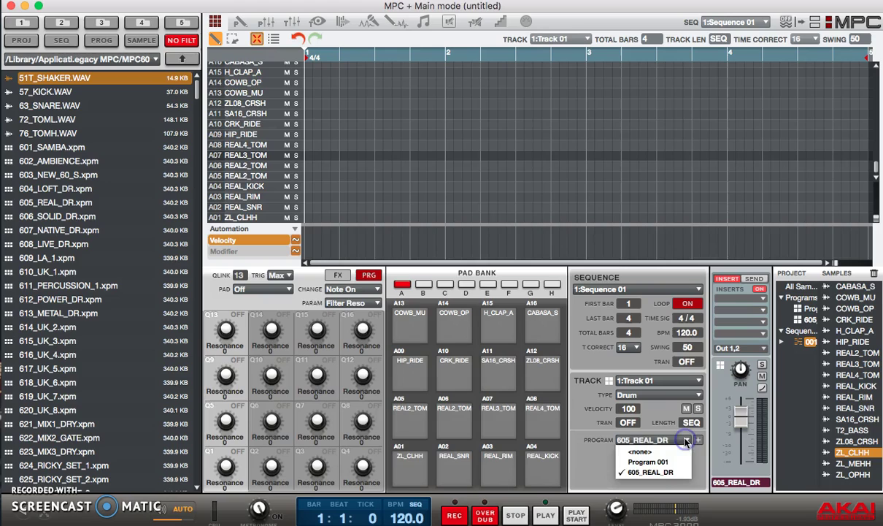
click(632, 419)
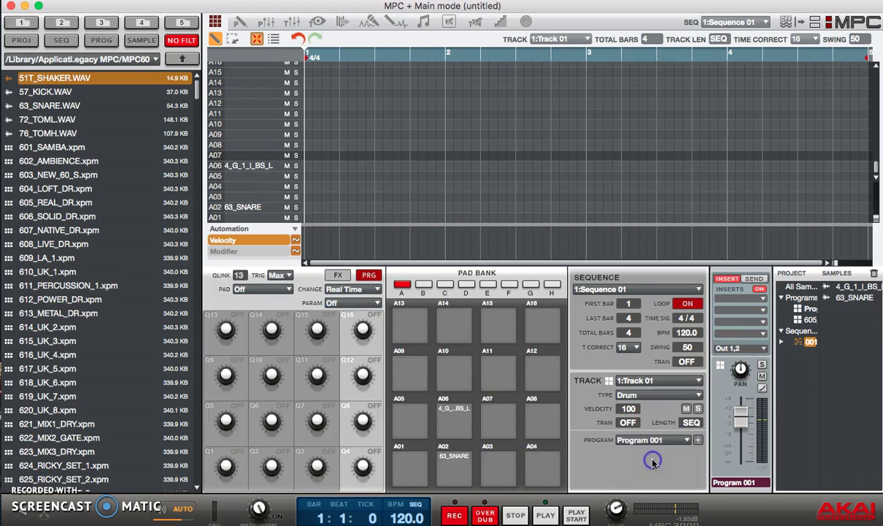
click(697, 441)
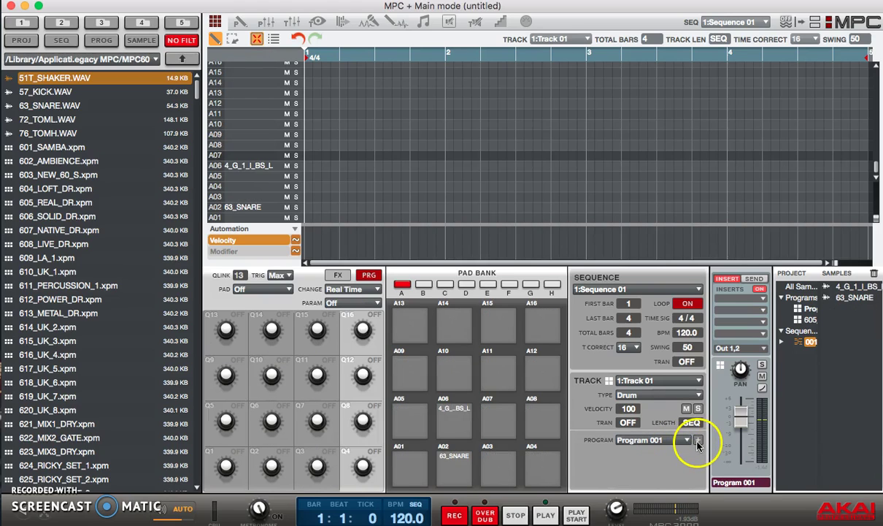
click(697, 442)
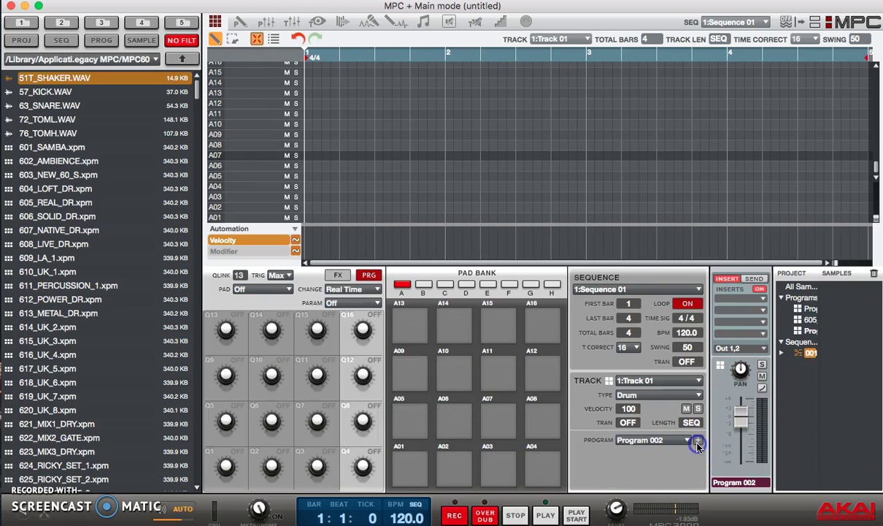
- Change Track 01's track type to Plugin
click(696, 395)
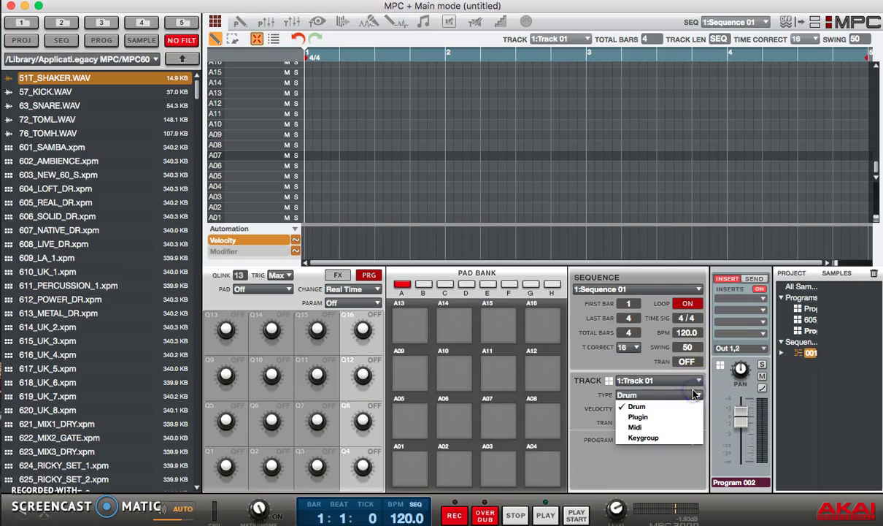
click(661, 416)
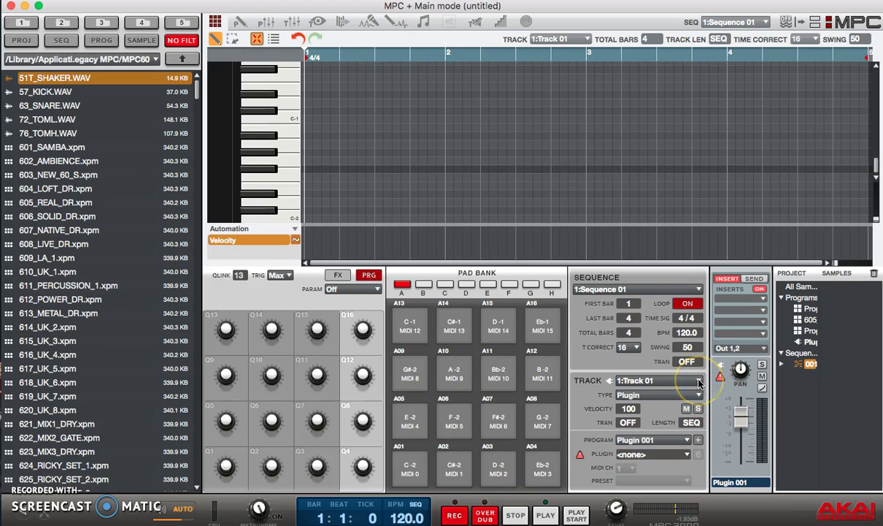
click(699, 382)
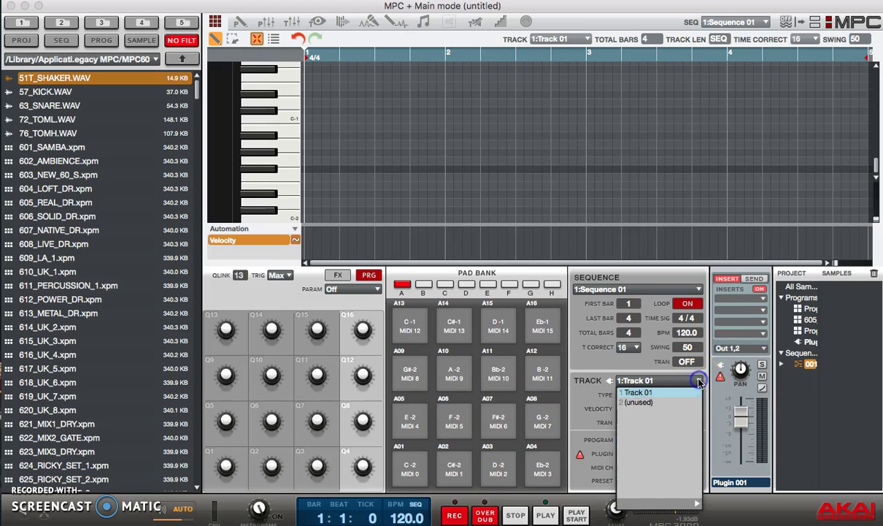
click(699, 381)
click(697, 394)
click(638, 416)
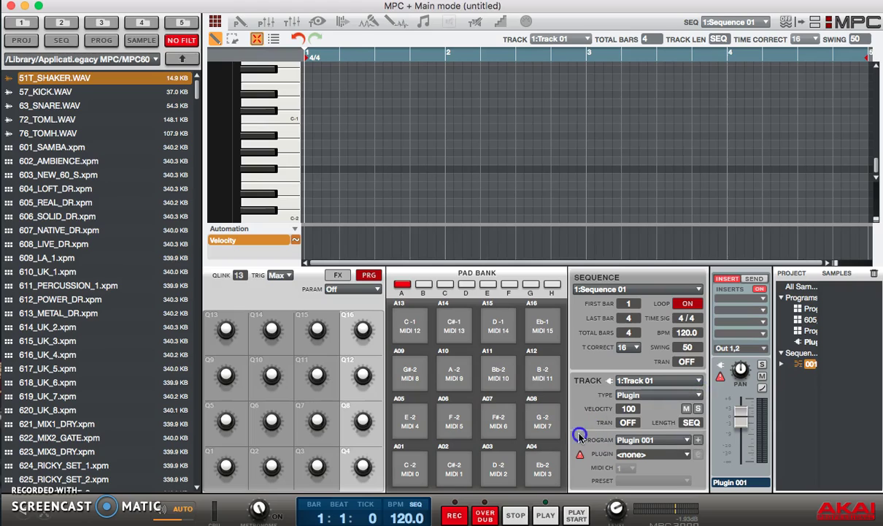
- Browse the AudioUnit Apple and Native Instruments plugins, then close the browser without choosing one
click(686, 454)
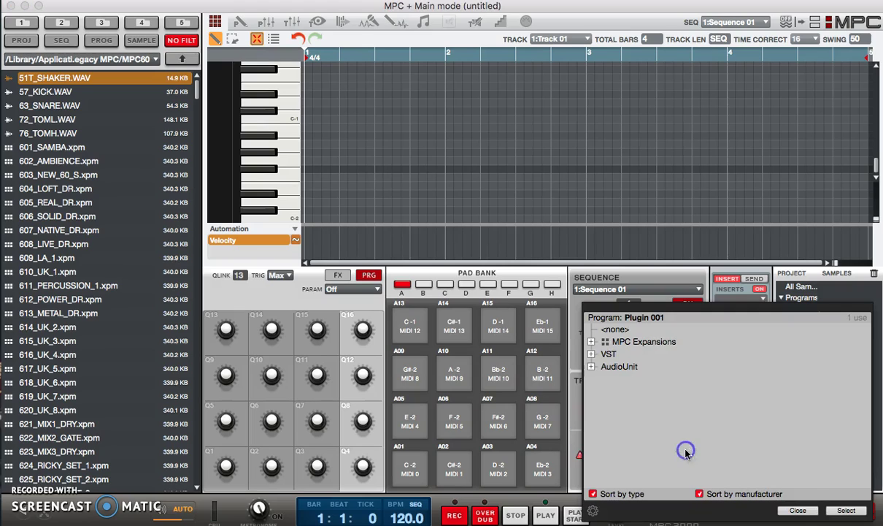
click(591, 366)
click(604, 379)
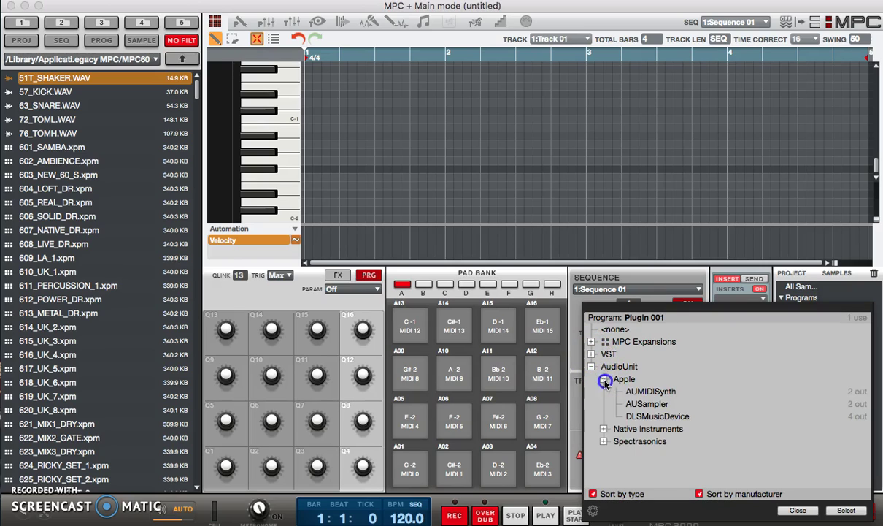
click(604, 379)
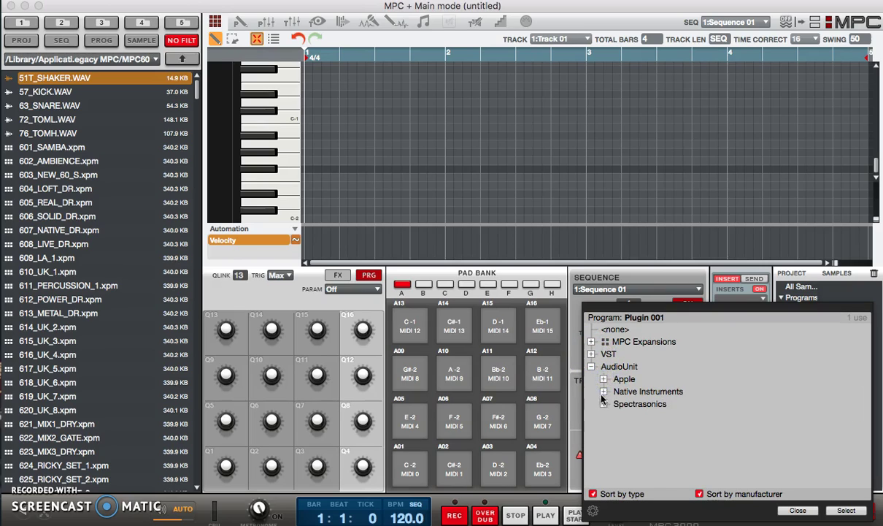
click(602, 393)
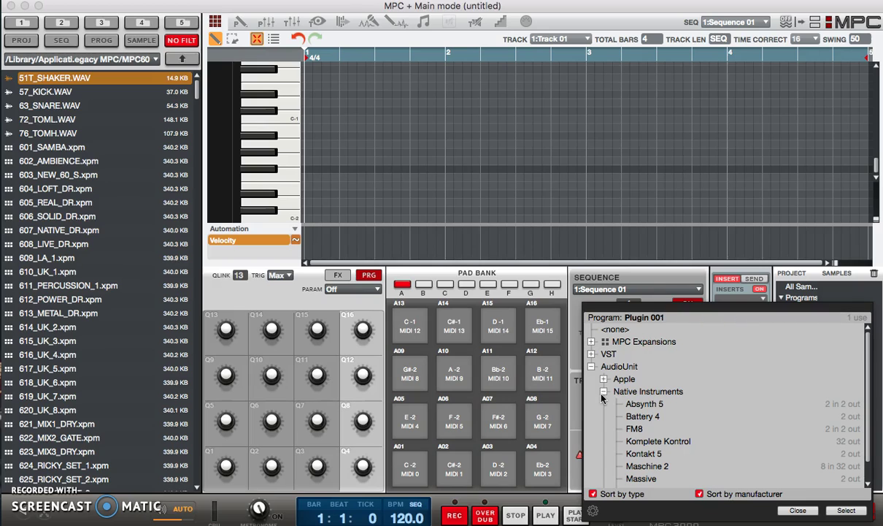
click(798, 511)
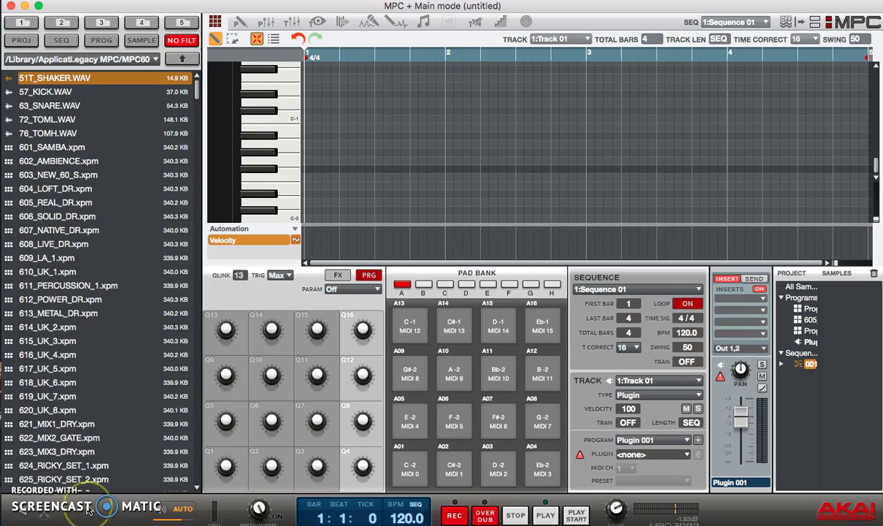